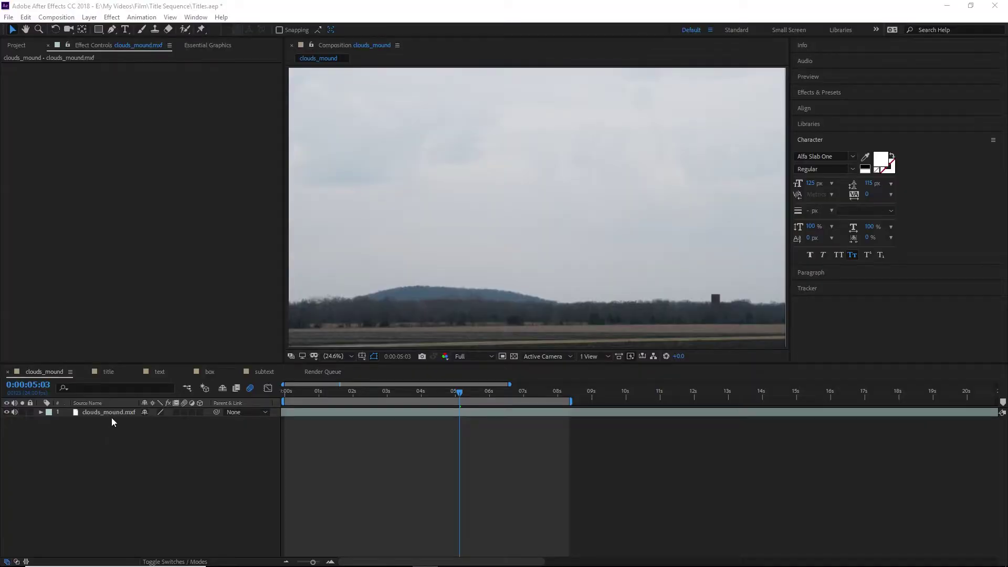
- Duplicate the clouds_mound.mxf layer twice and hide the two lower copies
{"action": "left_click", "coordinate": [108, 412]}
{"action": "key", "text": "ctrl+d"}
{"action": "key", "text": "ctrl+d"}
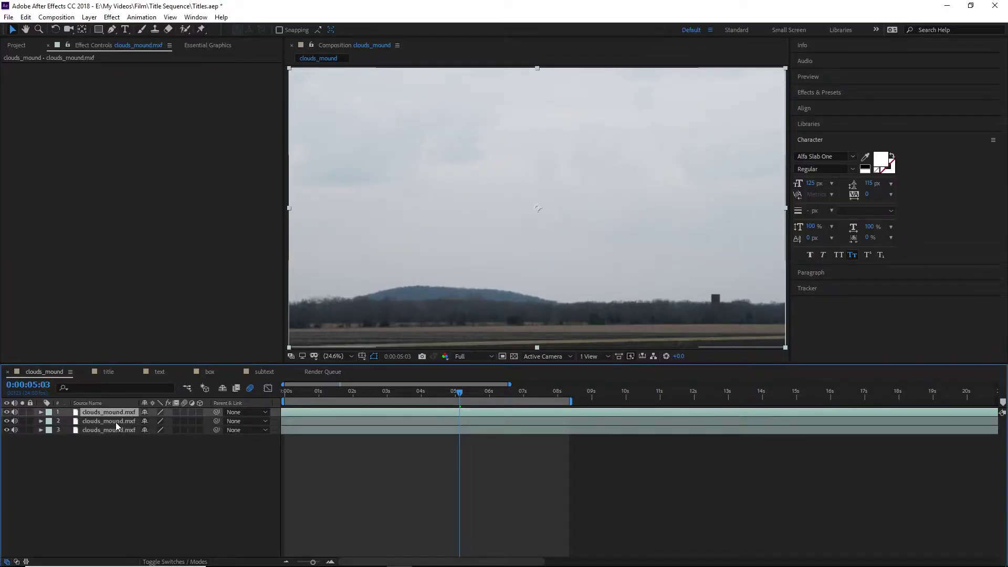
{"action": "left_click", "coordinate": [6, 430]}
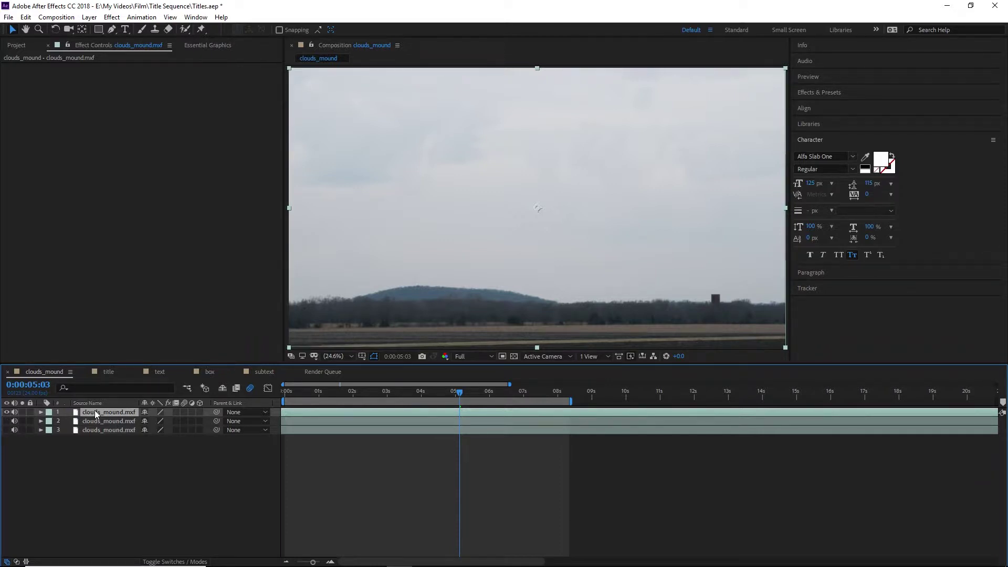
- Apply Luma Key to the top clouds_mound layer, keying out brighter areas with threshold 156, edge thin 1 and edge feather 12
{"action": "left_click", "coordinate": [818, 92]}
{"action": "left_click", "coordinate": [828, 106]}
{"action": "type", "text": "luma k"}
{"action": "left_click_drag", "start_coordinate": [831, 126], "coordinate": [108, 412]}
{"action": "left_click", "coordinate": [177, 76]}
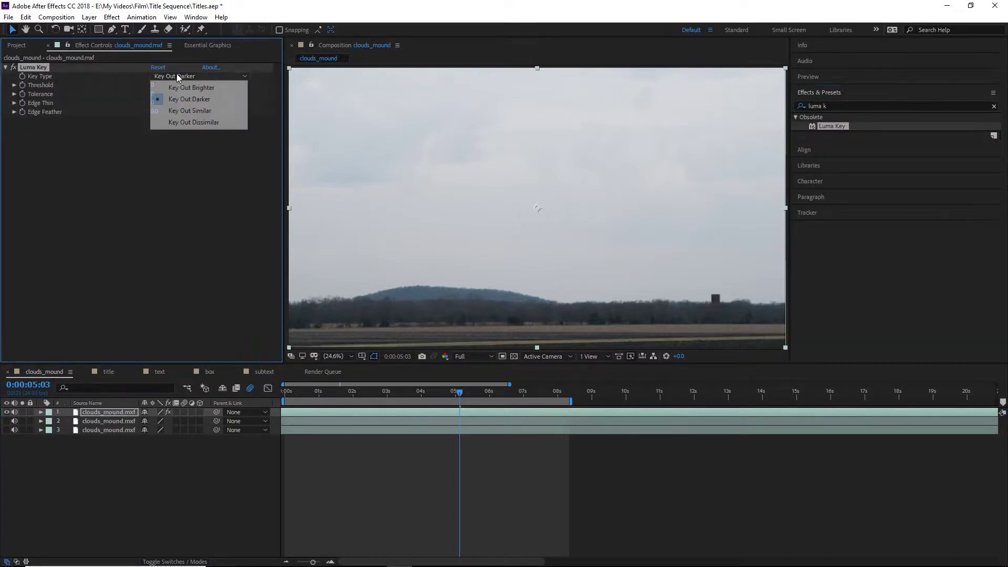
{"action": "left_click", "coordinate": [179, 88]}
{"action": "left_click_drag", "start_coordinate": [153, 85], "coordinate": [251, 103]}
{"action": "left_click_drag", "start_coordinate": [154, 111], "coordinate": [175, 110]}
- Apply Curves to the top layer and pull the curve down so the keyed landscape becomes a solid black silhouette
{"action": "left_click", "coordinate": [190, 225]}
{"action": "left_click", "coordinate": [797, 106]}
{"action": "type", "text": "curv"}
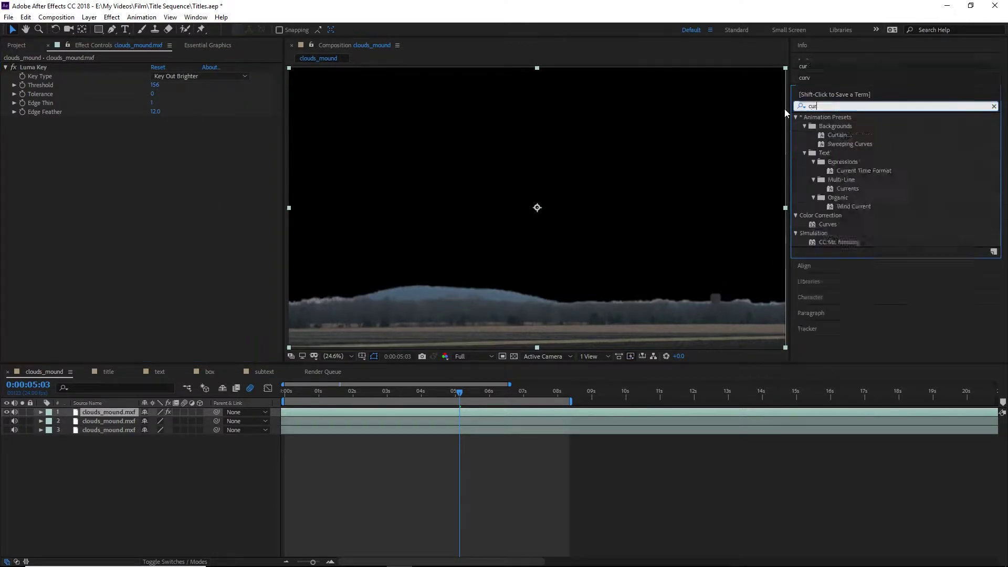
{"action": "left_click_drag", "start_coordinate": [827, 153], "coordinate": [156, 302]}
{"action": "left_click", "coordinate": [6, 68]}
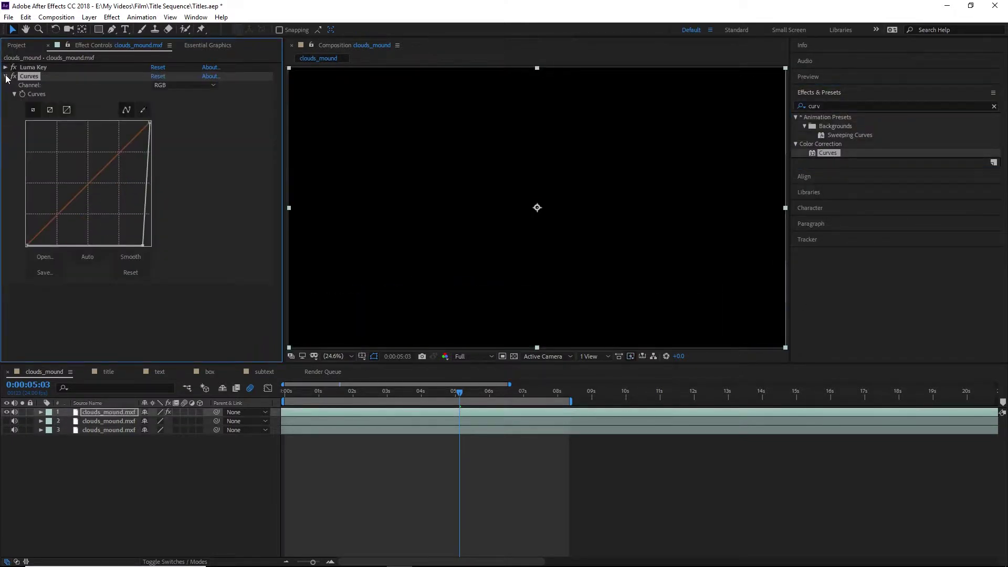
{"action": "left_click", "coordinate": [6, 77]}
- Apply Tint to the top layer and map black to a dark navy blue
{"action": "left_click", "coordinate": [801, 107]}
{"action": "type", "text": "tint"}
{"action": "left_click_drag", "start_coordinate": [832, 153], "coordinate": [167, 104]}
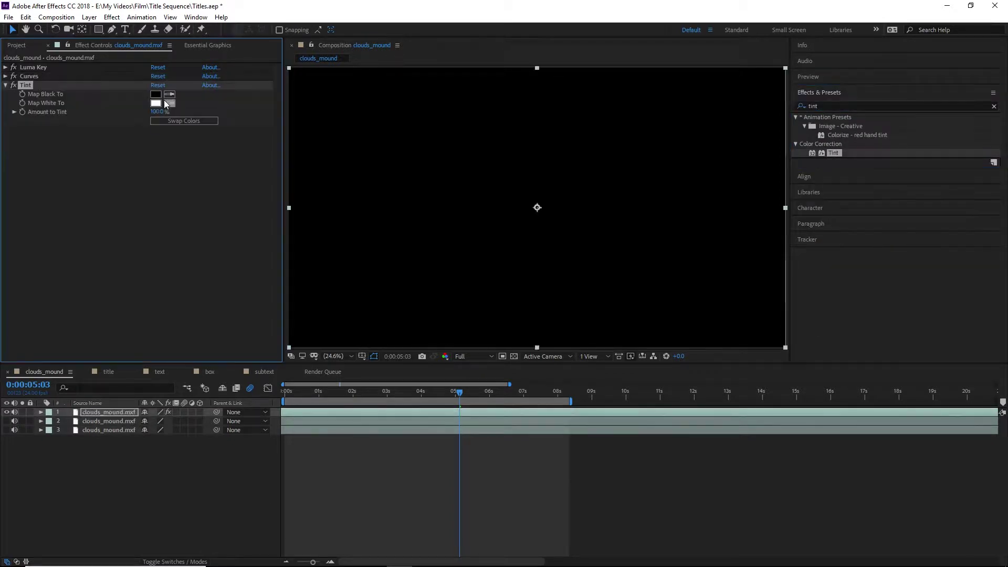
{"action": "left_click", "coordinate": [156, 103]}
{"action": "key", "text": "Escape"}
{"action": "left_click", "coordinate": [156, 94]}
{"action": "left_click", "coordinate": [524, 272]}
{"action": "left_click_drag", "start_coordinate": [507, 344], "coordinate": [516, 336]}
{"action": "left_click", "coordinate": [629, 224]}
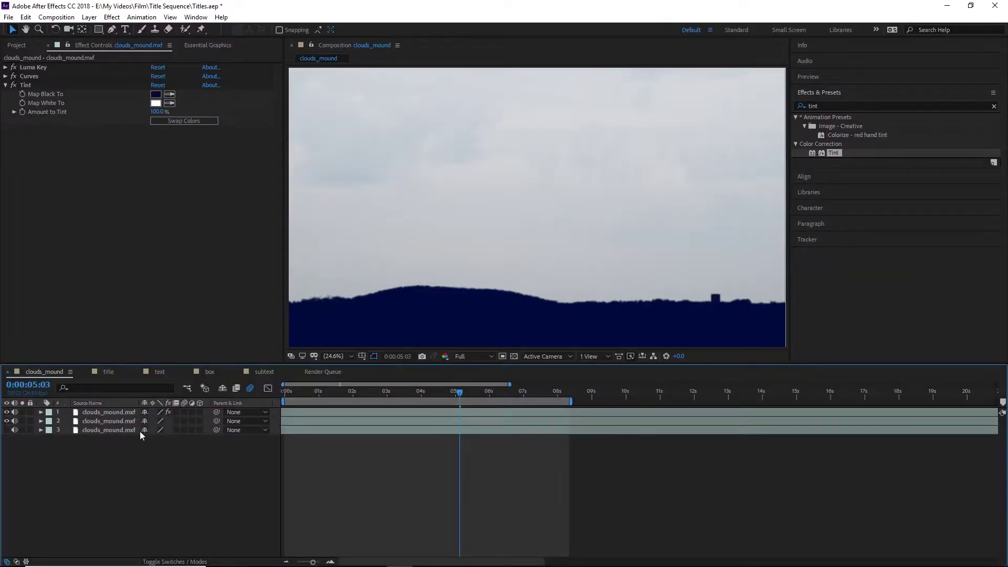
- Apply the uni.Texturize effect to the middle clouds_mound layer
{"action": "double_click", "coordinate": [827, 106]}
{"action": "type", "text": "text"}
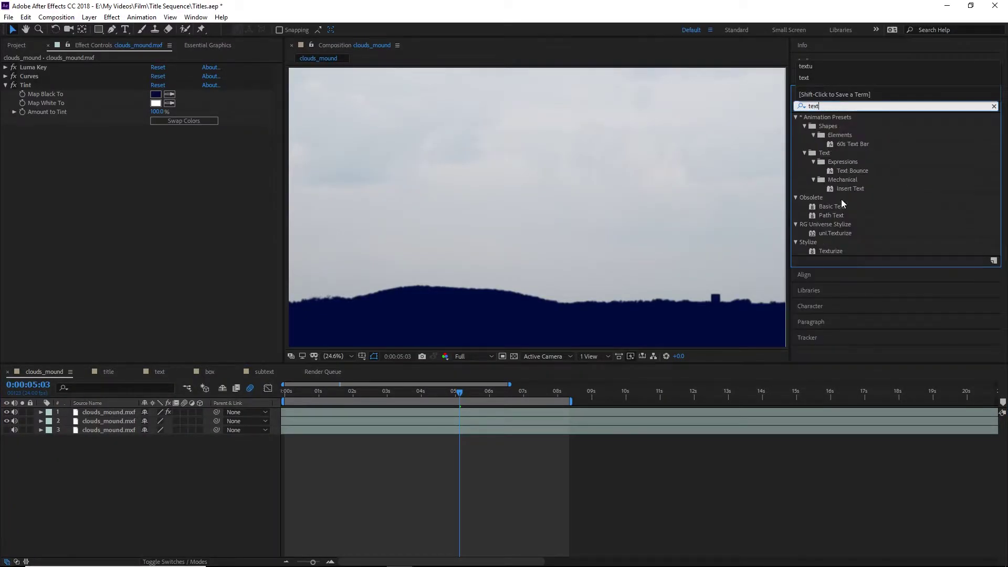
{"action": "left_click_drag", "start_coordinate": [834, 233], "coordinate": [107, 414]}
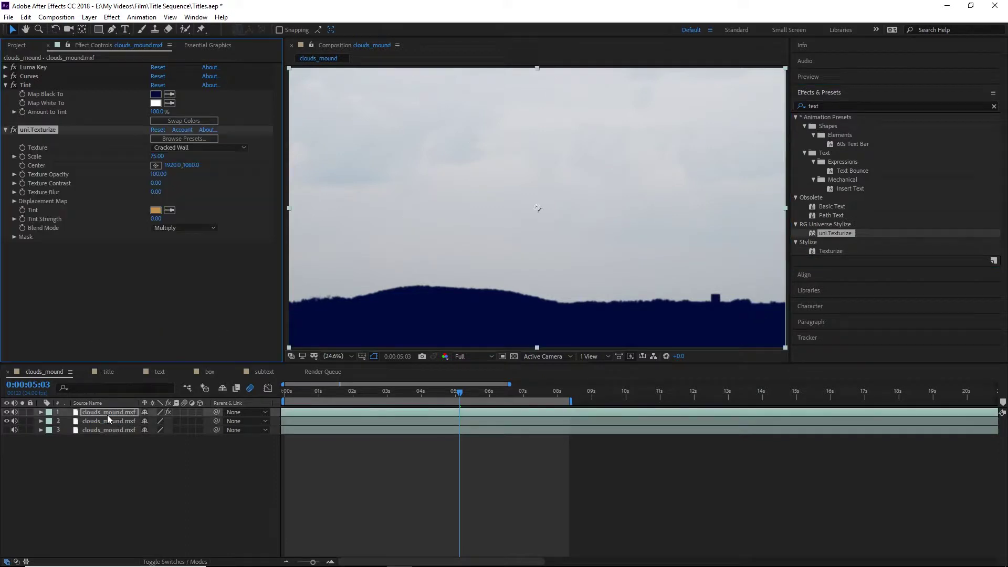
{"action": "left_click_drag", "start_coordinate": [835, 233], "coordinate": [108, 421]}
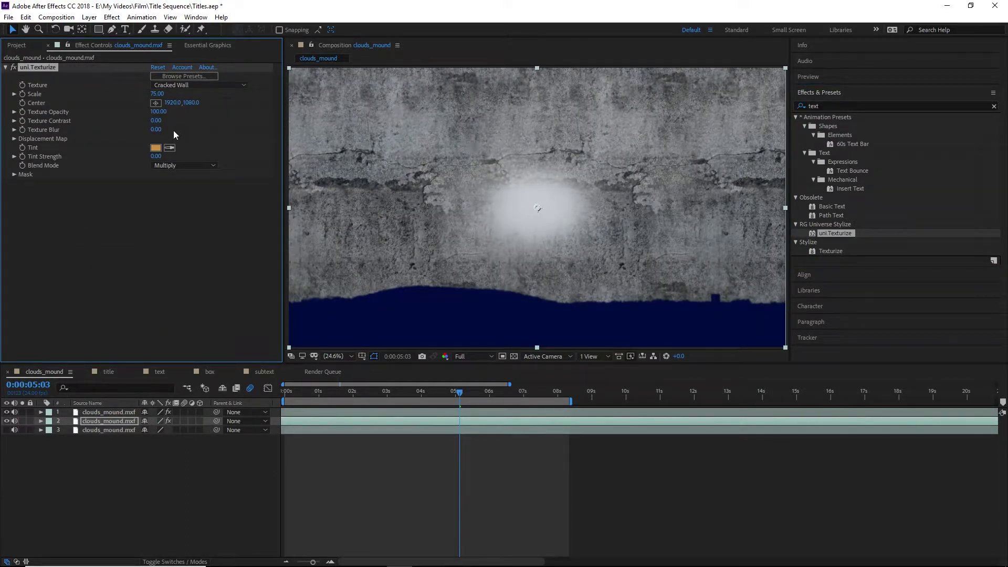
- Tint the texture blue (0006FF) at strength 100 with Cutout blending, and reduce the middle layer's opacity
{"action": "left_click", "coordinate": [156, 147]}
{"action": "left_click_drag", "start_coordinate": [532, 286], "coordinate": [523, 269]}
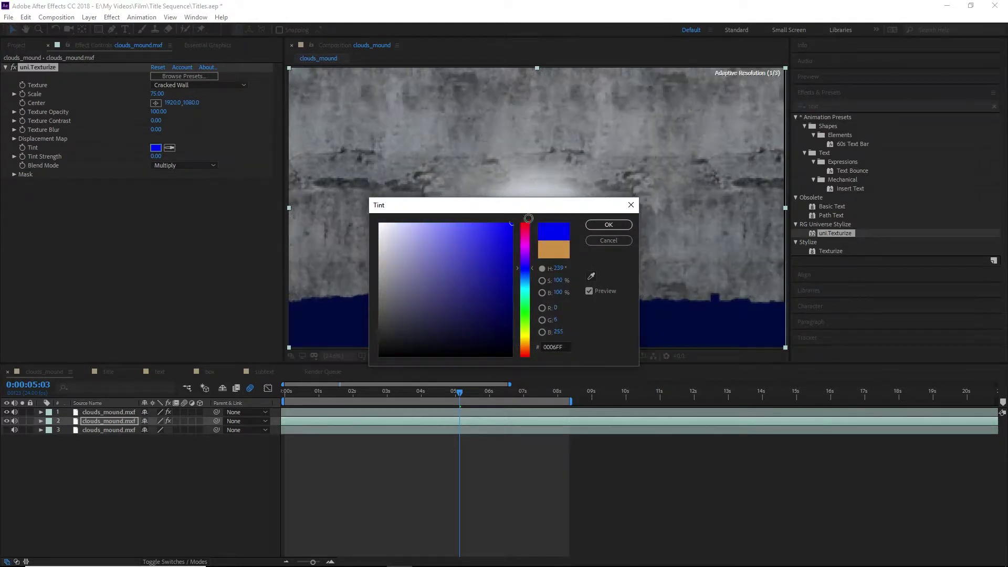
{"action": "left_click", "coordinate": [608, 226]}
{"action": "left_click", "coordinate": [173, 166]}
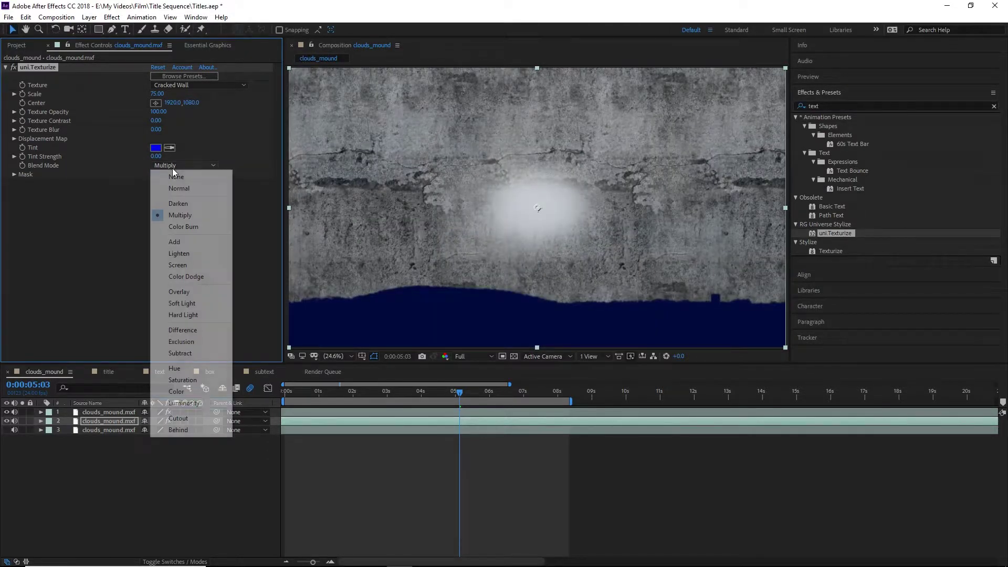
{"action": "left_click", "coordinate": [194, 416]}
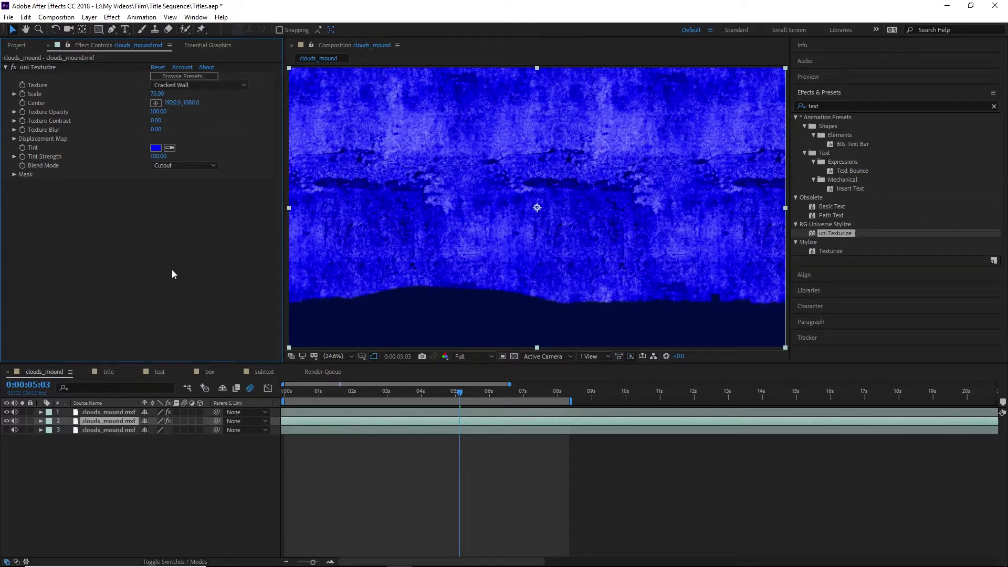
{"action": "left_click", "coordinate": [40, 421]}
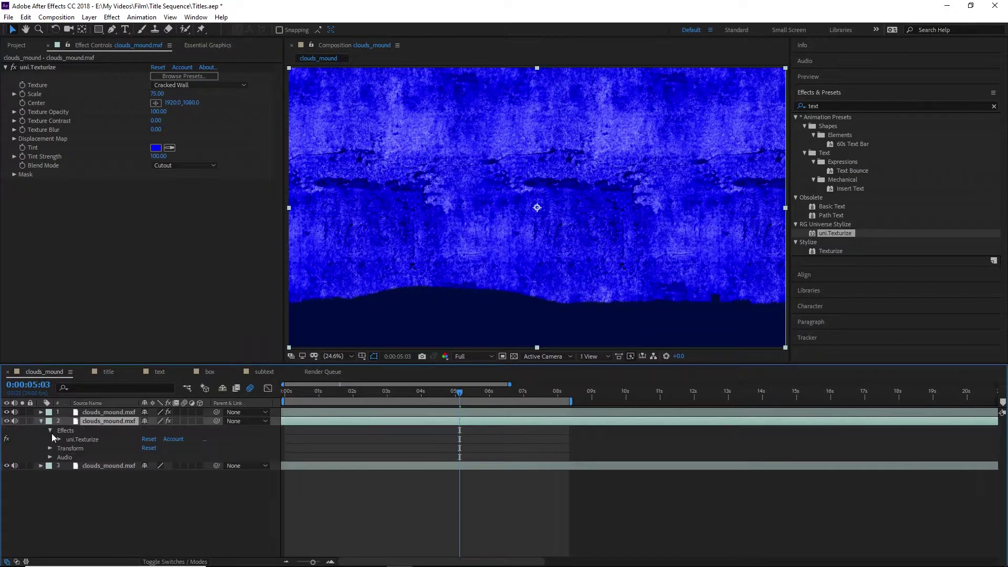
{"action": "left_click", "coordinate": [148, 483]}
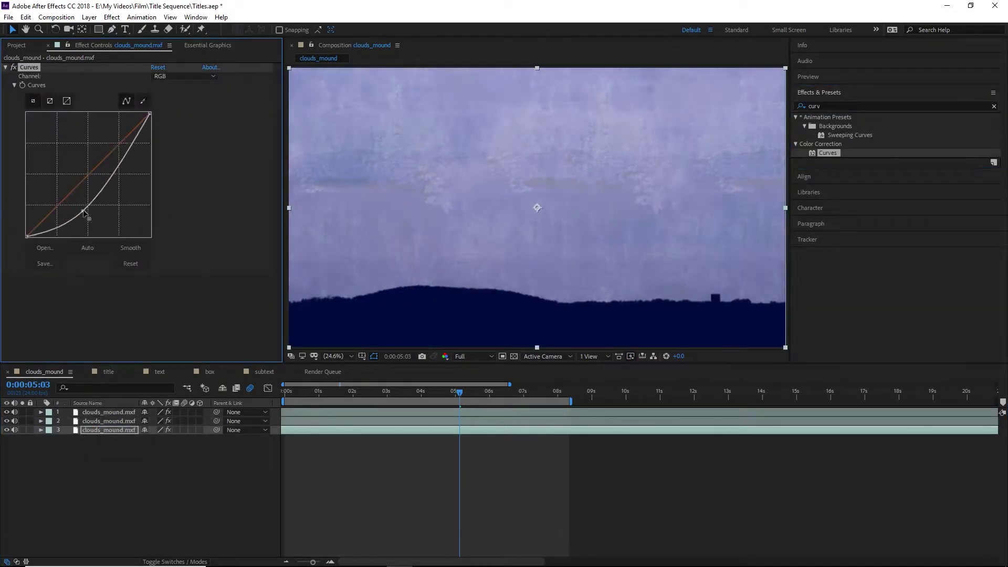
{"action": "left_click_drag", "start_coordinate": [116, 169], "coordinate": [115, 148]}
{"action": "mouse_move", "coordinate": [82, 211]}
{"action": "left_mouse_down"}
{"action": "mouse_move", "coordinate": [99, 205]}
{"action": "mouse_move", "coordinate": [116, 156]}
{"action": "mouse_move", "coordinate": [99, 202]}
{"action": "left_mouse_up"}
{"action": "key", "text": "Delete"}
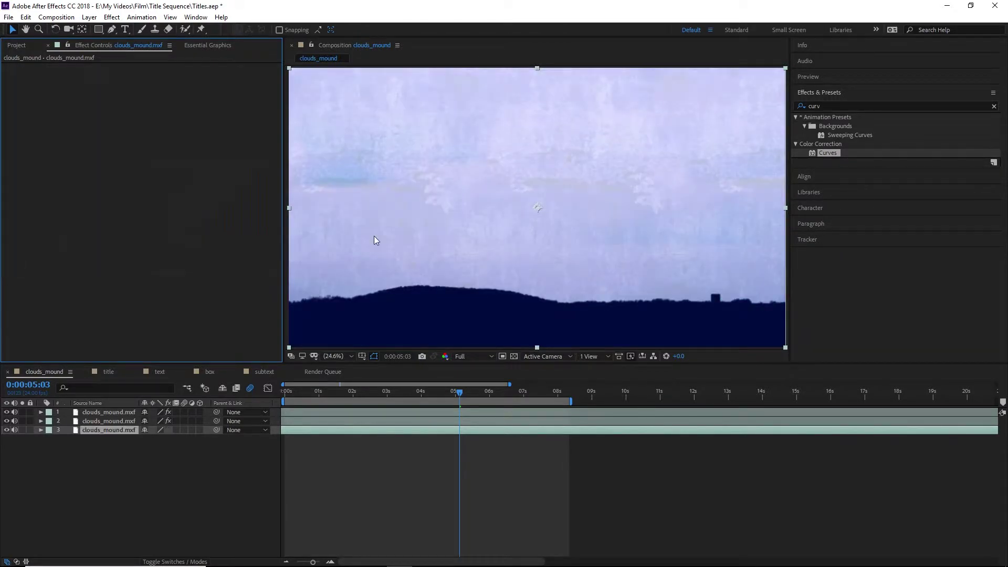
- Apply Curves to the bottom clouds_mound layer and shape an S-curve to increase the sky's contrast
{"action": "left_click_drag", "start_coordinate": [827, 152], "coordinate": [109, 430]}
{"action": "left_click_drag", "start_coordinate": [84, 179], "coordinate": [72, 221]}
{"action": "left_click_drag", "start_coordinate": [117, 157], "coordinate": [110, 146]}
{"action": "left_click", "coordinate": [303, 392]}
{"action": "left_click_drag", "start_coordinate": [71, 220], "coordinate": [68, 217]}
{"action": "left_click_drag", "start_coordinate": [111, 146], "coordinate": [110, 142]}
{"action": "left_click", "coordinate": [296, 394]}
- Hide the two upper layers and steepen the bottom layer's S-curve to bring out the clouds
{"action": "left_click", "coordinate": [7, 412]}
{"action": "left_click", "coordinate": [7, 421]}
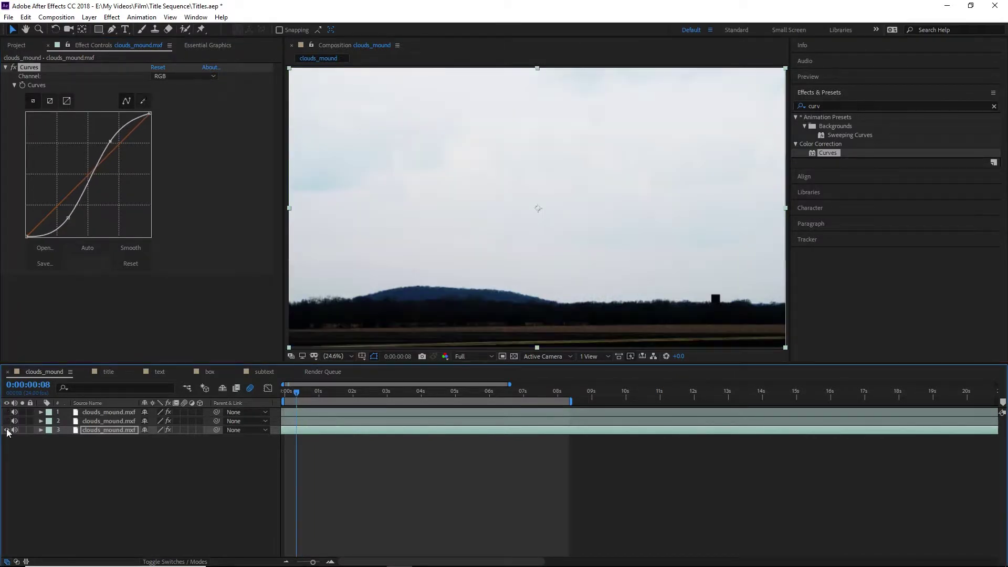
{"action": "left_click_drag", "start_coordinate": [69, 218], "coordinate": [121, 161]}
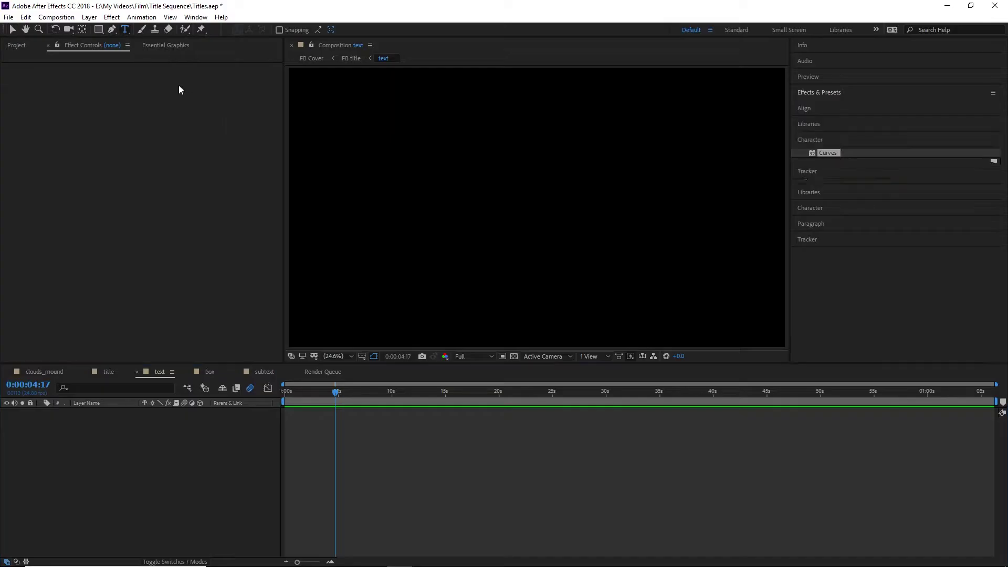
- Add the text "The Blue Mound" to the text composition and move it towards the middle of the frame
{"action": "left_click", "coordinate": [390, 188]}
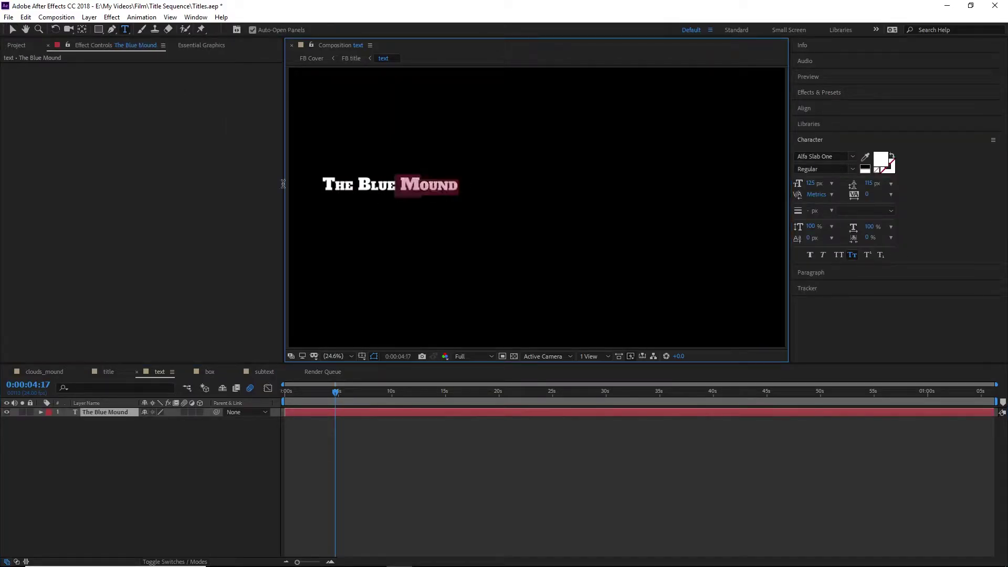
{"action": "left_click", "coordinate": [12, 29]}
{"action": "left_click_drag", "start_coordinate": [391, 185], "coordinate": [510, 205]}
- Set the title text's font size to 400 px
{"action": "left_click", "coordinate": [812, 183]}
{"action": "type", "text": "250"}
{"action": "key", "text": "Return"}
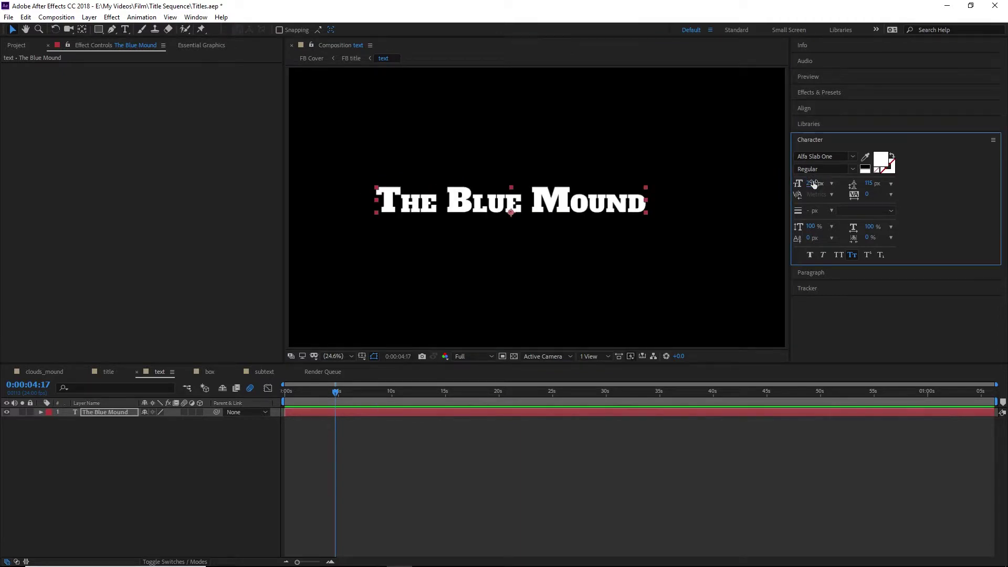
{"action": "left_click", "coordinate": [811, 183]}
{"action": "type", "text": "3"}
{"action": "key", "text": "BackSpace"}
{"action": "type", "text": "500"}
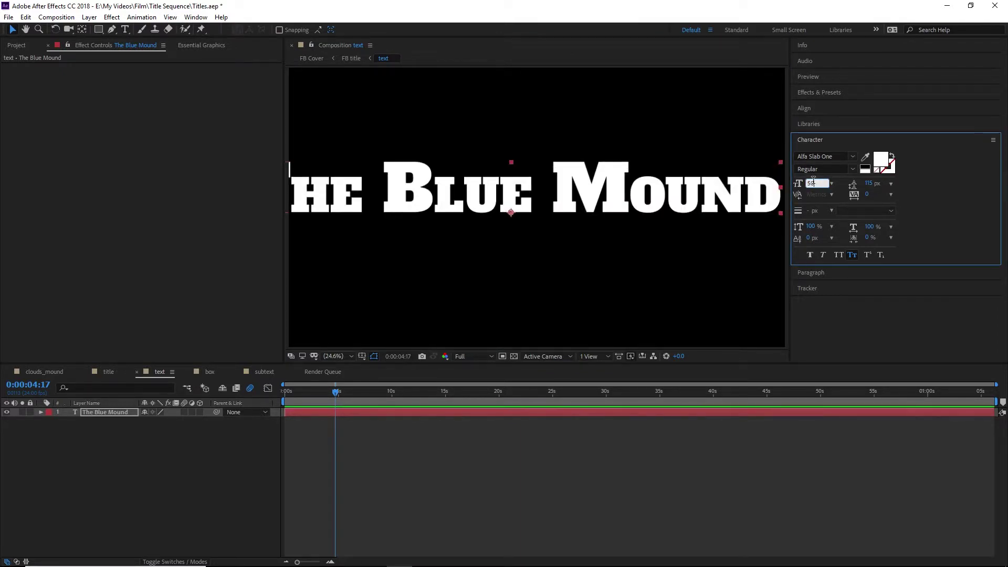
{"action": "key", "text": "BackSpace"}
{"action": "key", "text": "BackSpace"}
{"action": "type", "text": "400"}
- Center the title text horizontally and vertically in the composition
{"action": "left_click", "coordinate": [808, 108]}
{"action": "left_click", "coordinate": [819, 134]}
{"action": "left_click", "coordinate": [872, 135]}
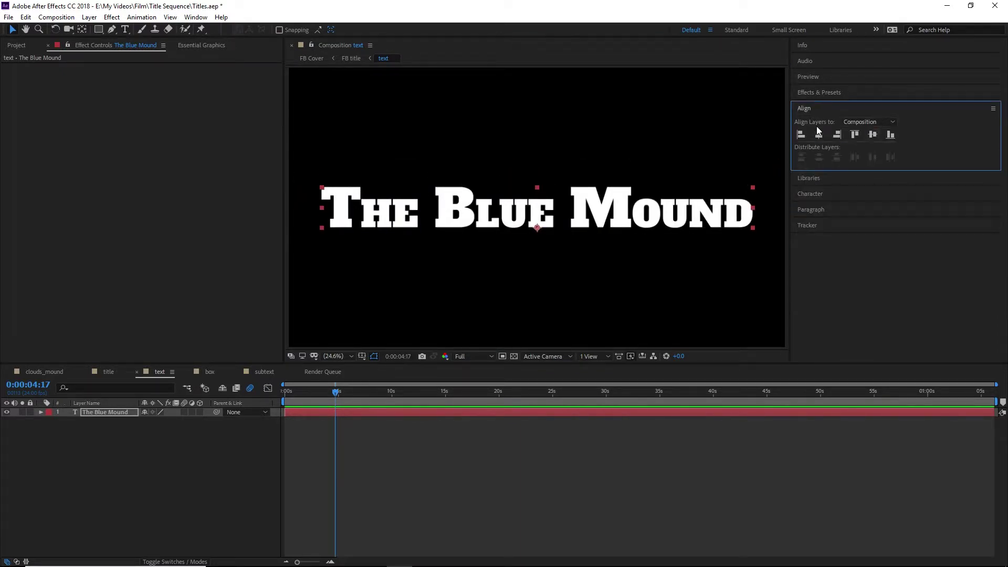
- Apply uni.Texturize to the title text with the Cutout blend mode
{"action": "key", "text": "ctrl+5"}
{"action": "type", "text": "textu"}
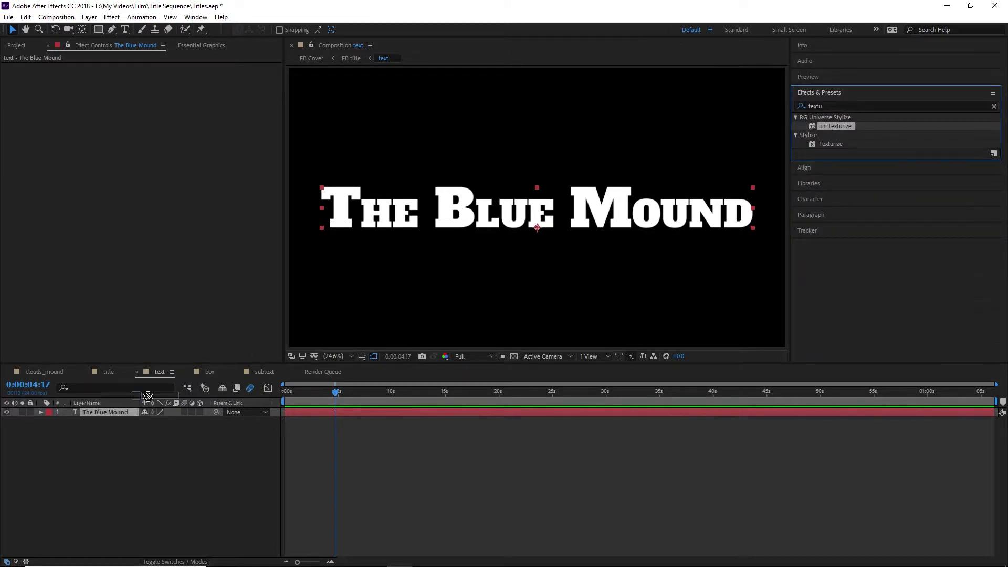
{"action": "left_click_drag", "start_coordinate": [148, 396], "coordinate": [131, 412]}
{"action": "left_click", "coordinate": [185, 165]}
{"action": "left_click", "coordinate": [174, 418]}
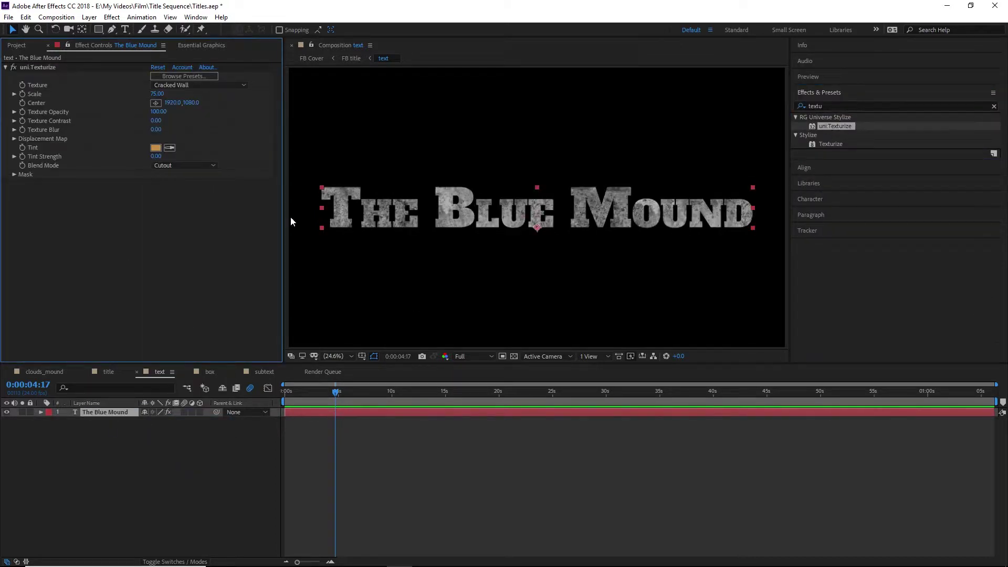
- Apply Brightness & Contrast to the title text, and add the text composition to the title composition
{"action": "left_click", "coordinate": [819, 106]}
{"action": "type", "text": "brig"}
{"action": "left_click_drag", "start_coordinate": [855, 161], "coordinate": [171, 228]}
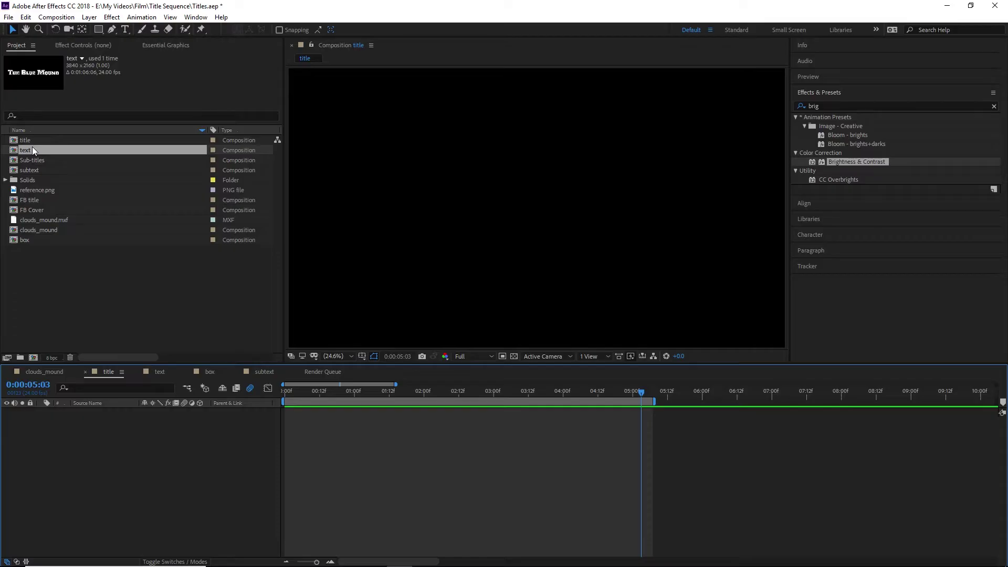
{"action": "left_click_drag", "start_coordinate": [43, 190], "coordinate": [141, 444]}
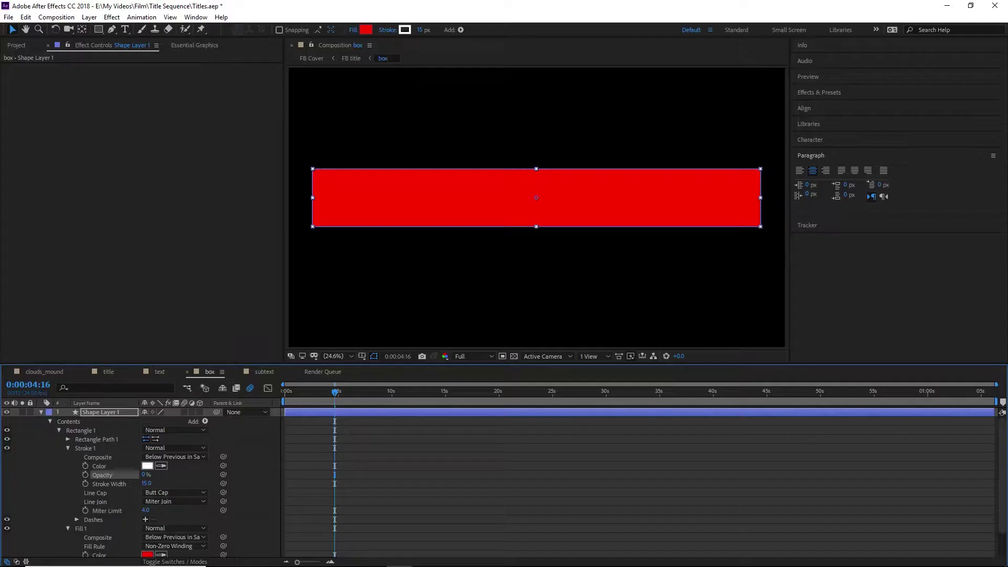
- Set the rectangle's fill opacity to 0% and its stroke opacity to 100% in the box composition
{"action": "left_click", "coordinate": [410, 484]}
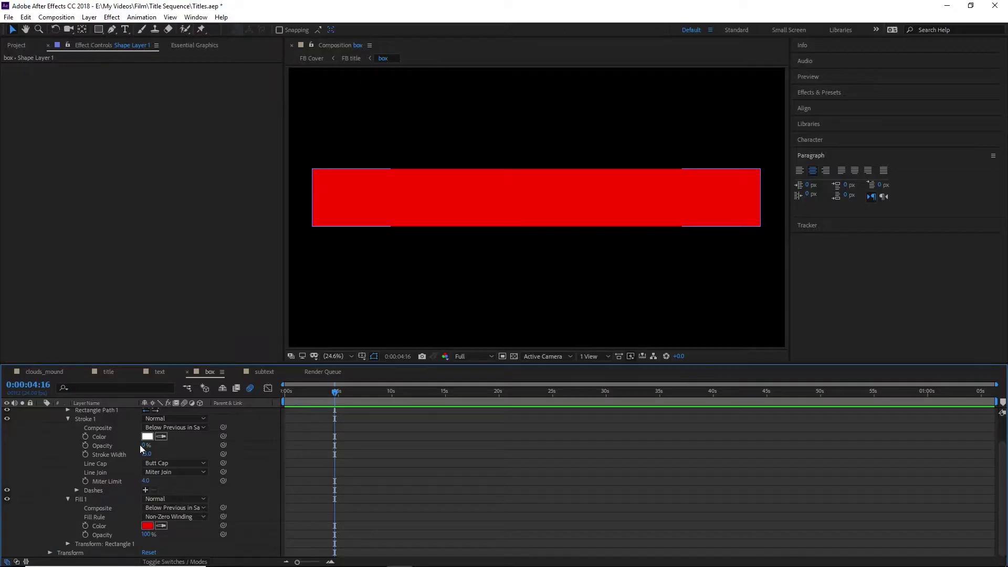
{"action": "left_click", "coordinate": [147, 534]}
{"action": "type", "text": "0"}
{"action": "key", "text": "Return"}
{"action": "scroll", "coordinate": [42, 416], "scroll_direction": "up", "scroll_amount": 2}
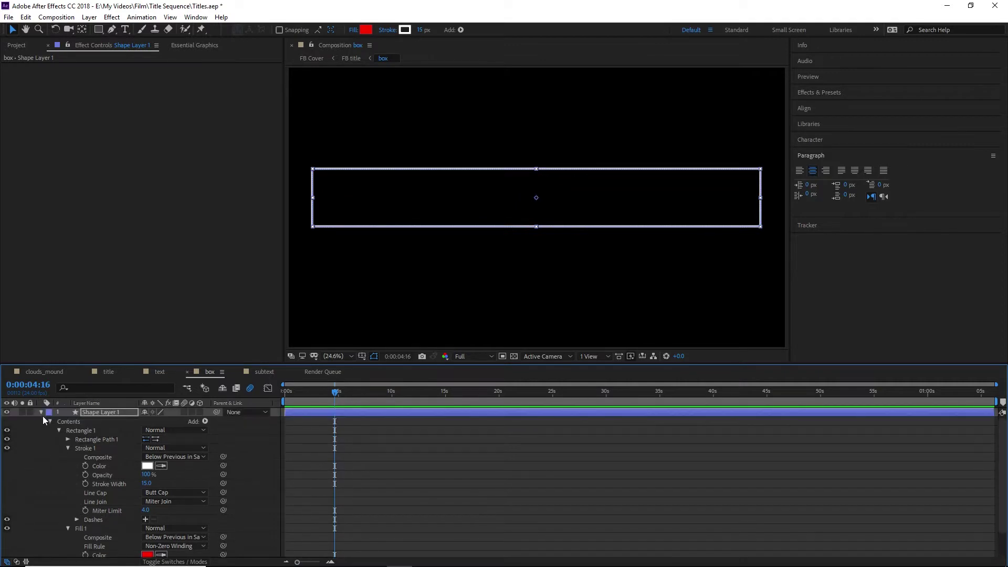
{"action": "left_click", "coordinate": [40, 412]}
- Copy the uni.Texturize effect from the title text to the rectangle's shape layer in the box composition
{"action": "left_click", "coordinate": [159, 372]}
{"action": "left_click", "coordinate": [42, 67]}
{"action": "left_click", "coordinate": [209, 371]}
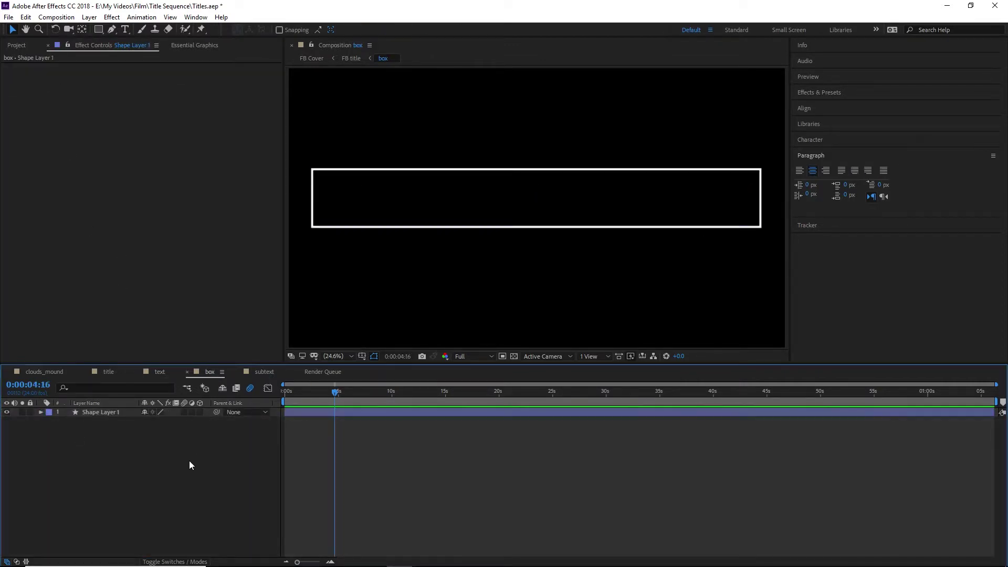
- Add the box composition to the title composition below the text layer
{"action": "left_click", "coordinate": [108, 371]}
{"action": "left_click", "coordinate": [25, 48]}
{"action": "left_click_drag", "start_coordinate": [25, 239], "coordinate": [130, 483]}
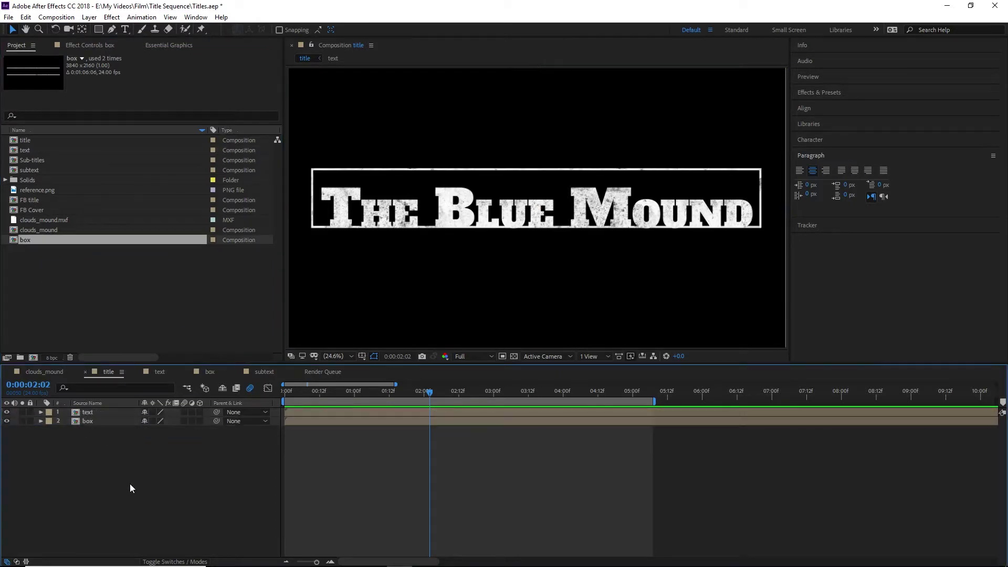
- Expand the text layer's transform properties in the title composition
{"action": "left_click", "coordinate": [803, 108]}
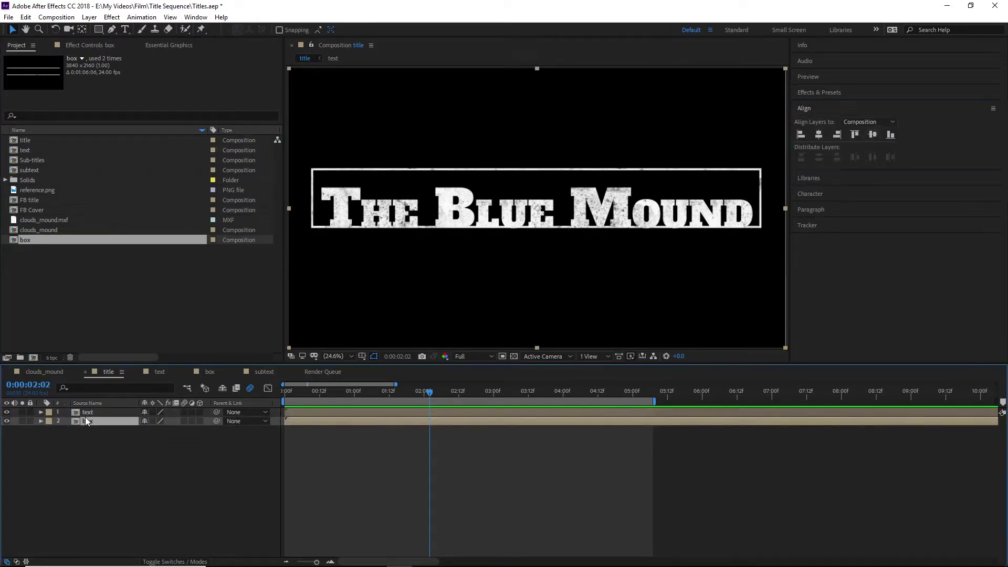
{"action": "left_click", "coordinate": [36, 414]}
{"action": "left_click", "coordinate": [40, 412]}
{"action": "left_click", "coordinate": [50, 422]}
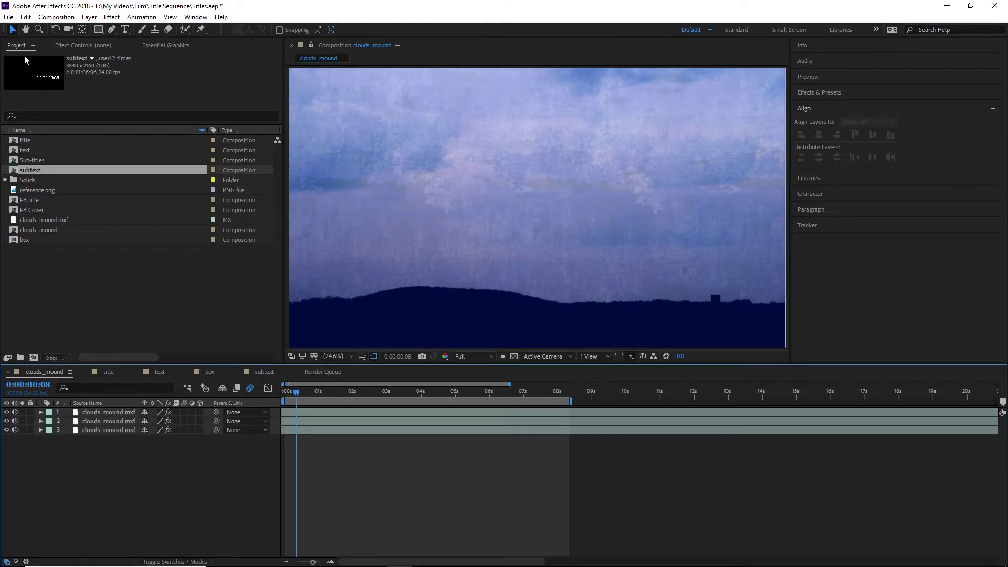
- Add the title composition above the cloud layers in the clouds_mound composition
{"action": "left_click_drag", "start_coordinate": [28, 142], "coordinate": [275, 427]}
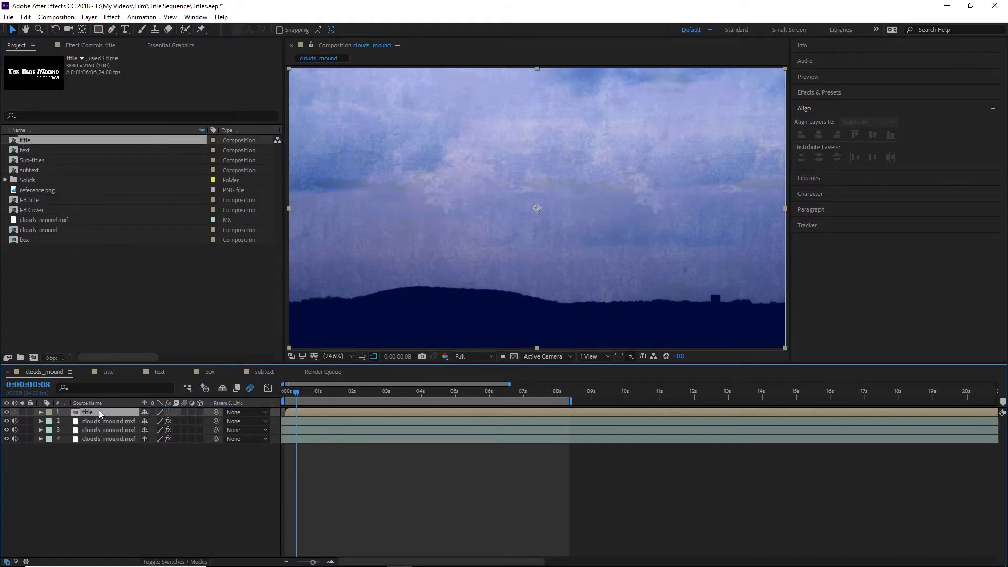
{"action": "right_click", "coordinate": [74, 262]}
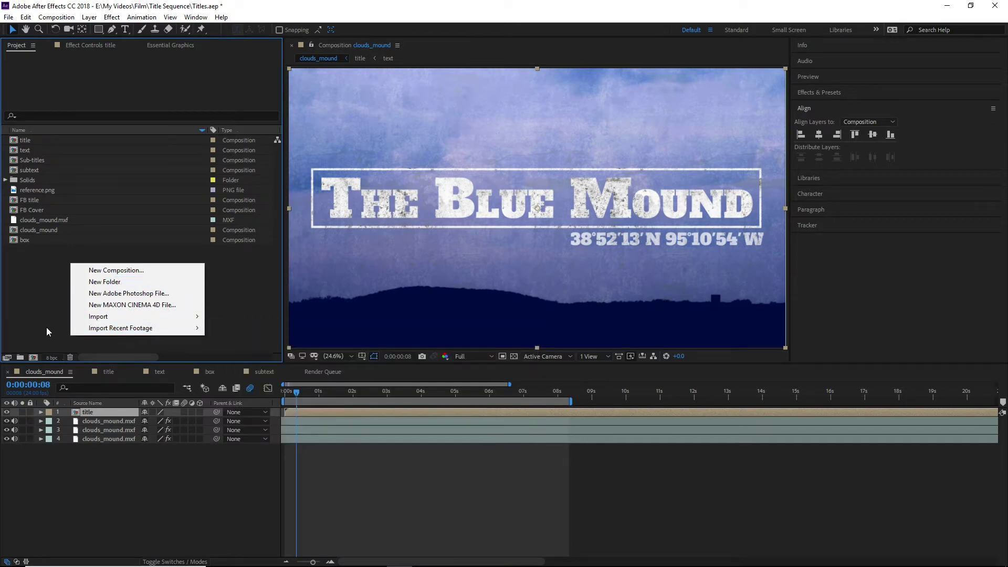
{"action": "left_click", "coordinate": [150, 466]}
- Create an adjustment layer and place it directly below the title layer
{"action": "left_click", "coordinate": [89, 17]}
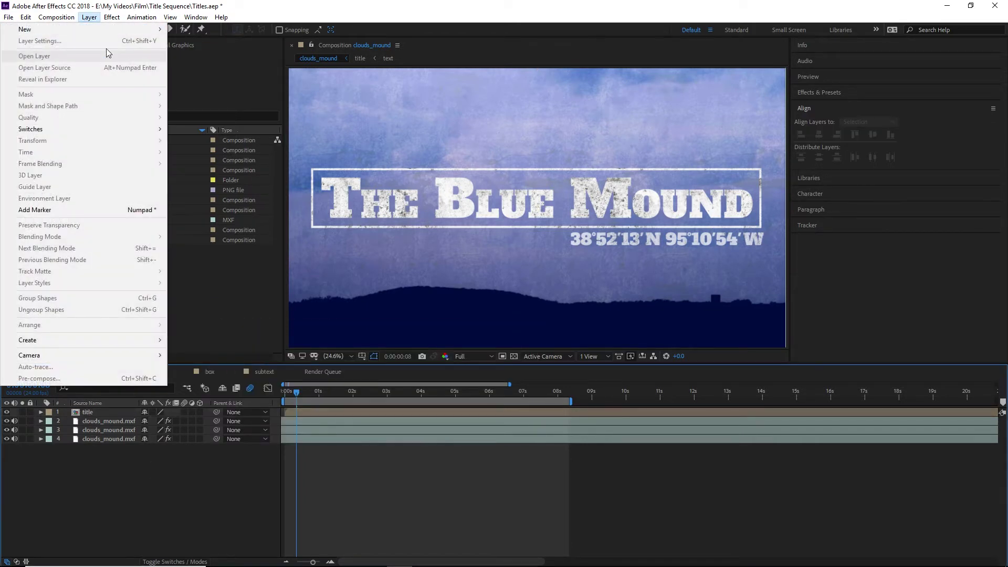
{"action": "mouse_move", "coordinate": [118, 37]}
{"action": "left_click", "coordinate": [199, 99]}
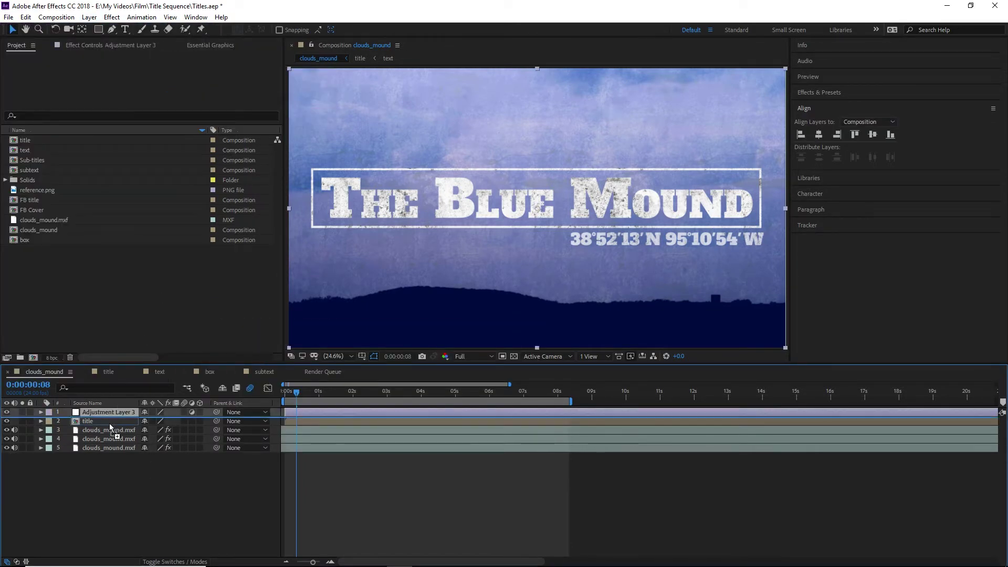
{"action": "left_click_drag", "start_coordinate": [110, 428], "coordinate": [110, 426]}
- Apply Fast Blur (Legacy) to the adjustment layer
{"action": "left_click", "coordinate": [817, 78]}
{"action": "left_click", "coordinate": [807, 251]}
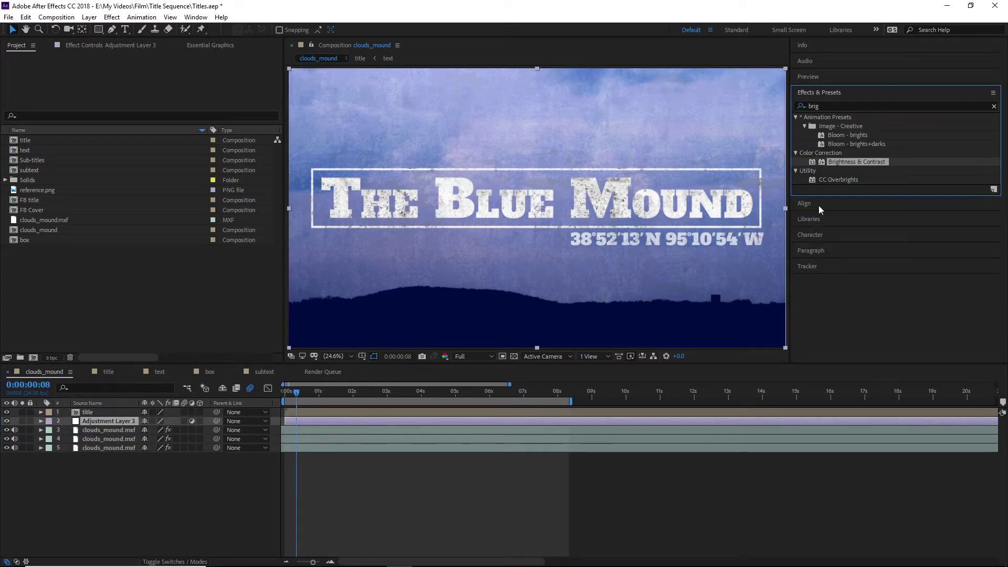
{"action": "type", "text": "fast"}
{"action": "left_click_drag", "start_coordinate": [845, 190], "coordinate": [97, 420]}
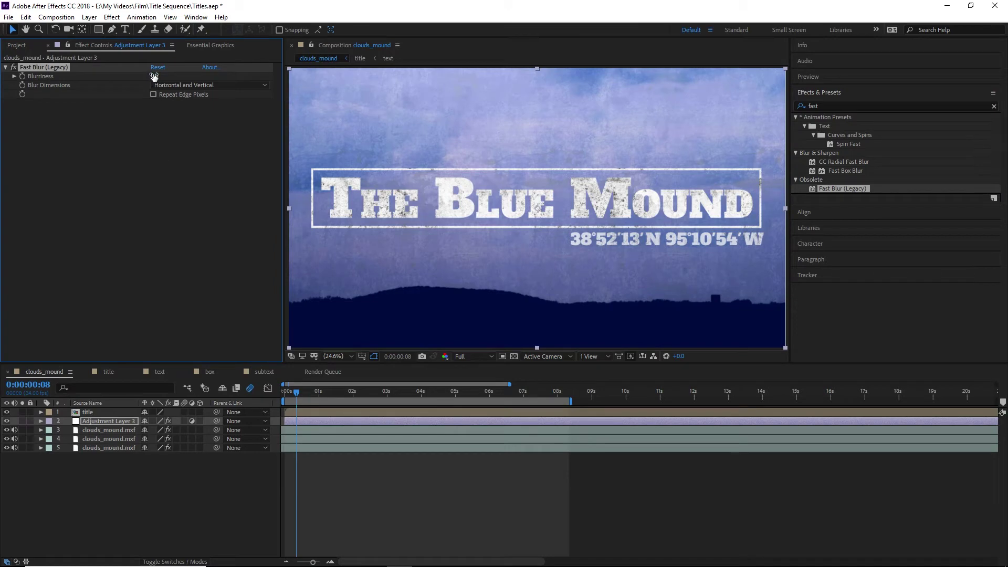
- Increase the blur's blurriness, turn on Repeat Edge Pixels, and open the blurriness value for editing
{"action": "left_click_drag", "start_coordinate": [154, 76], "coordinate": [196, 94]}
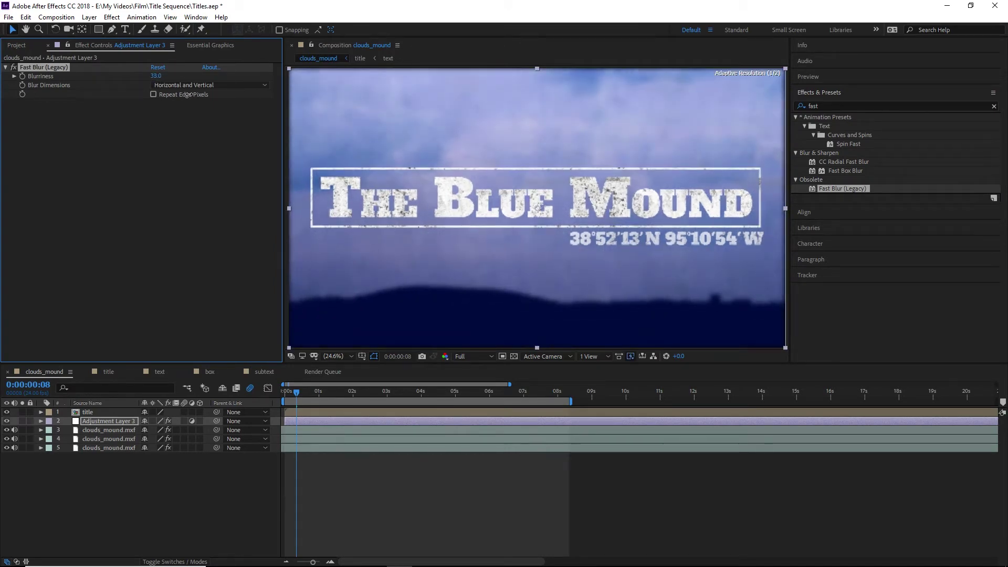
{"action": "left_click", "coordinate": [154, 94]}
{"action": "left_click", "coordinate": [154, 75]}
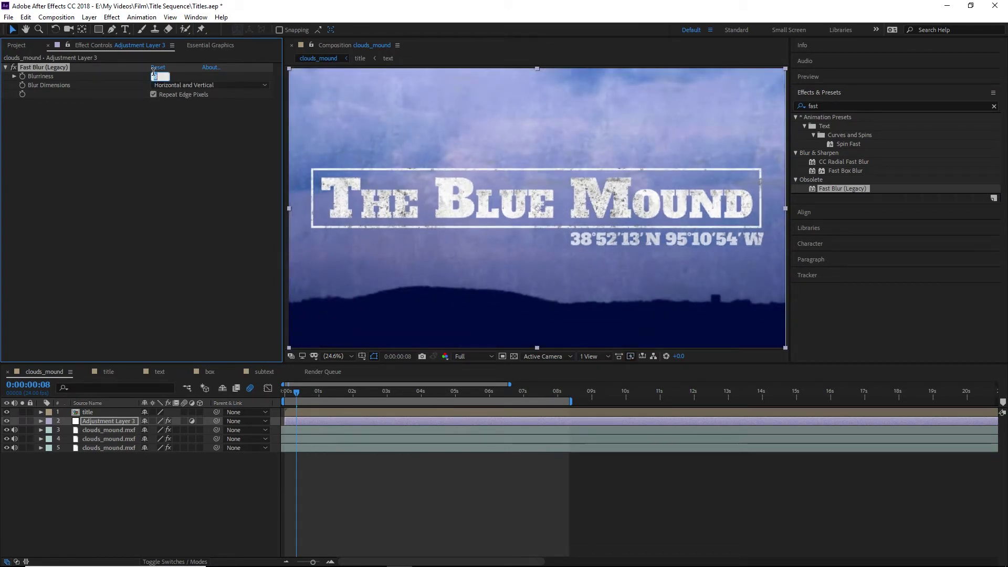